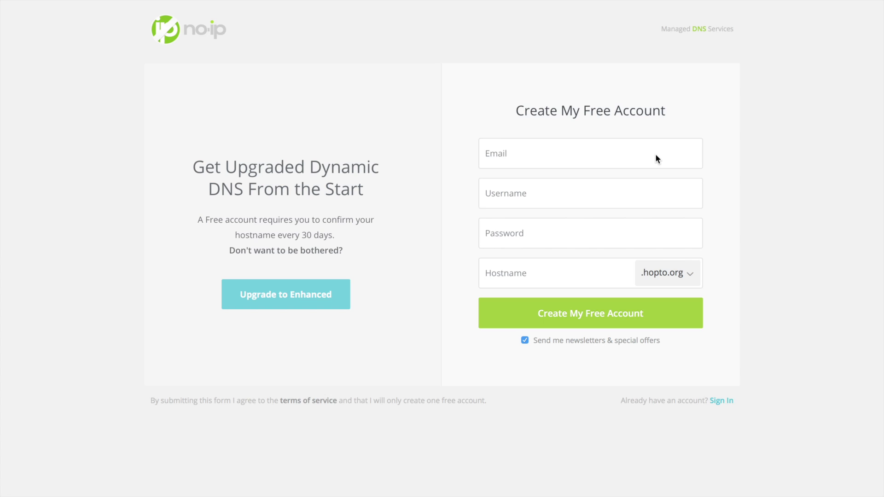
Opt out of newsletters and special offers on the free account form.
drag(504, 116, 666, 108)
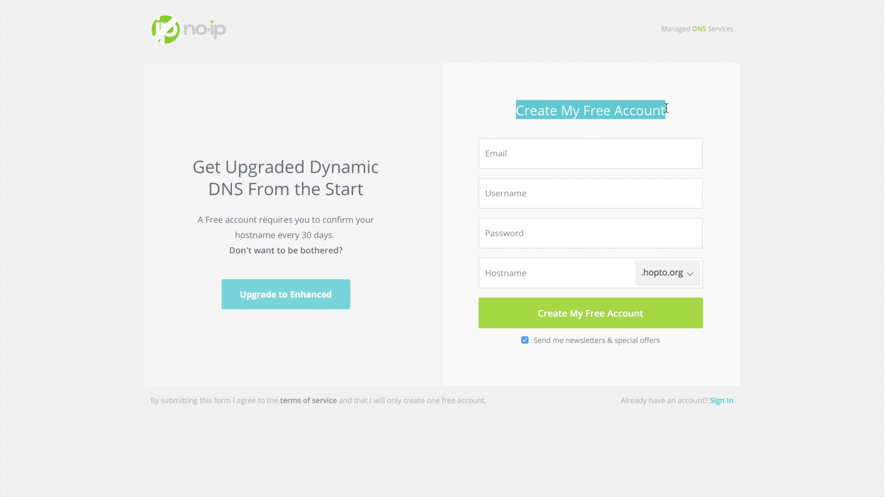
click(666, 108)
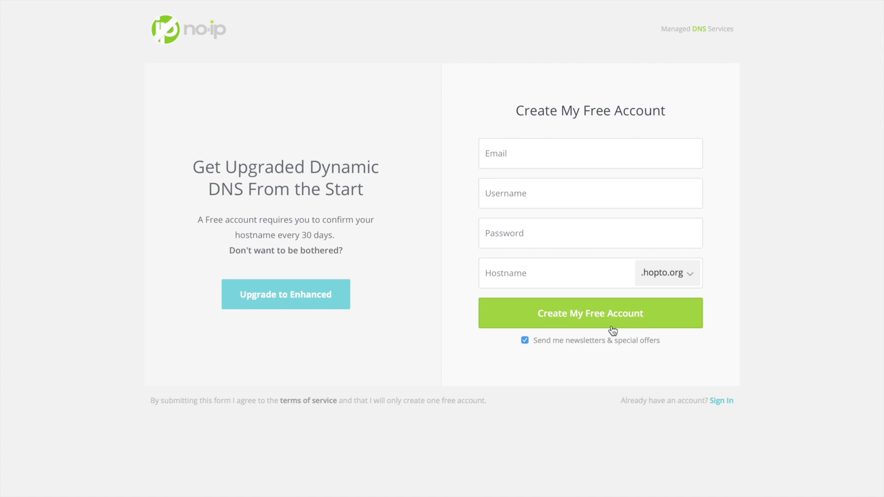
click(525, 340)
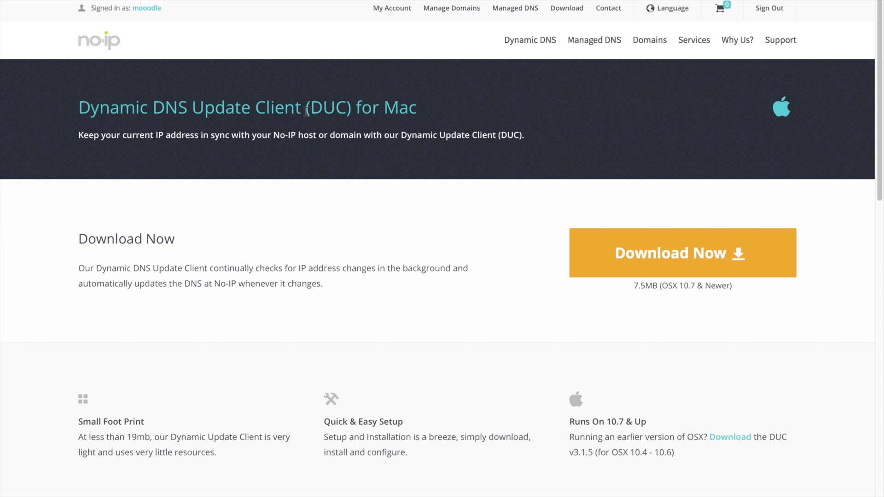
drag(306, 111, 363, 110)
click(321, 184)
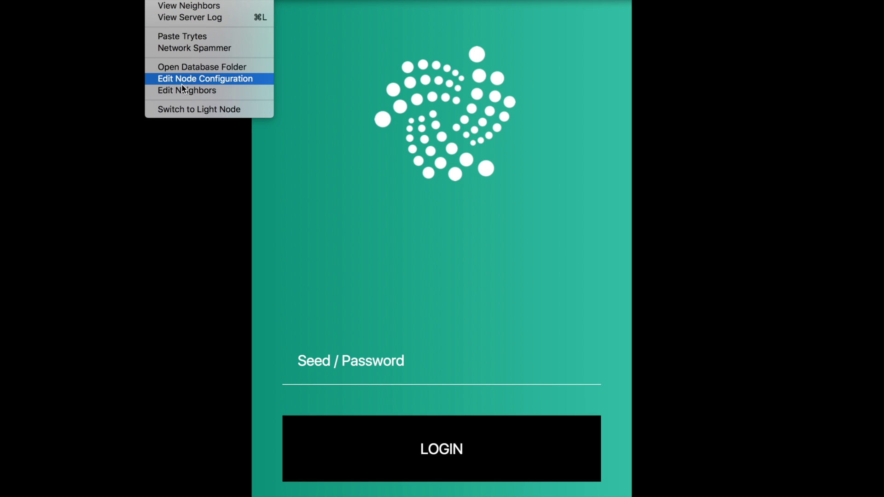
Open the IOTA wallet's neighbor editor and write the node address udp://mooodle.hopto.org:14600 in a Notes note.
click(182, 88)
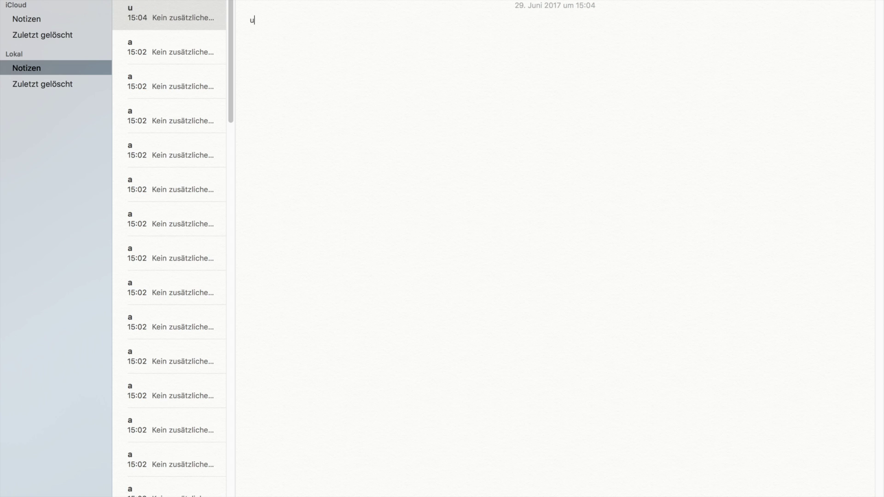
text(dp)
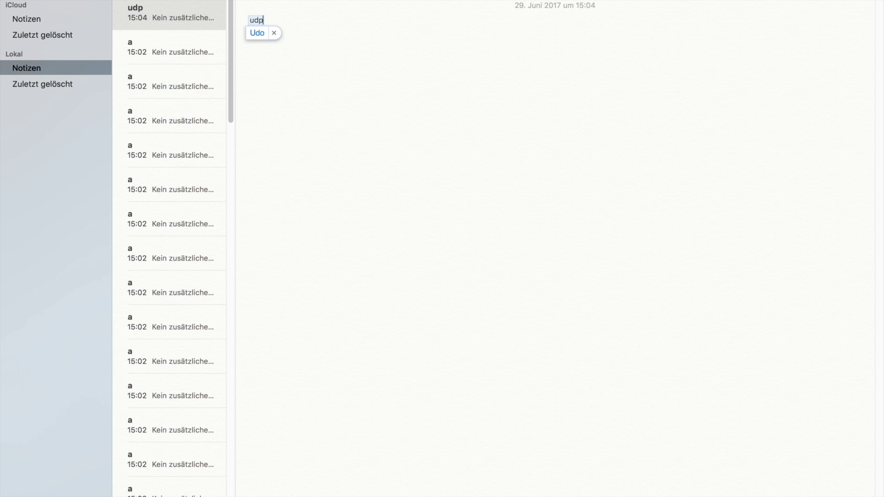
key(Escape)
text(://mooodle.hopto.org:)
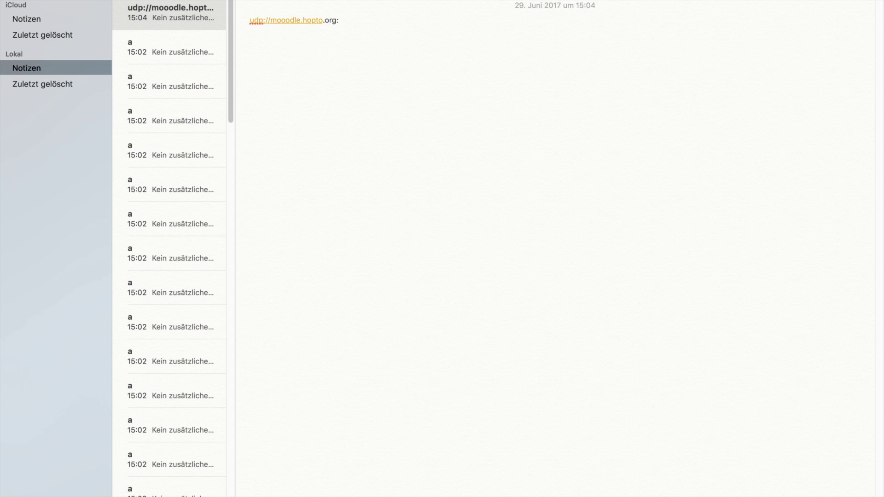
text(14600)
key(Return)
drag(371, 24, 337, 19)
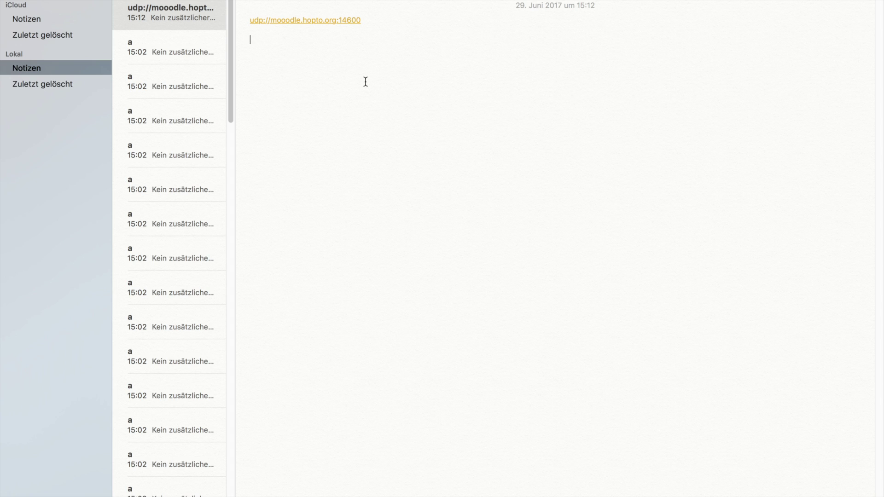
drag(395, 22, 339, 20)
click(367, 36)
drag(388, 26, 253, 12)
click(341, 43)
drag(392, 24, 248, 13)
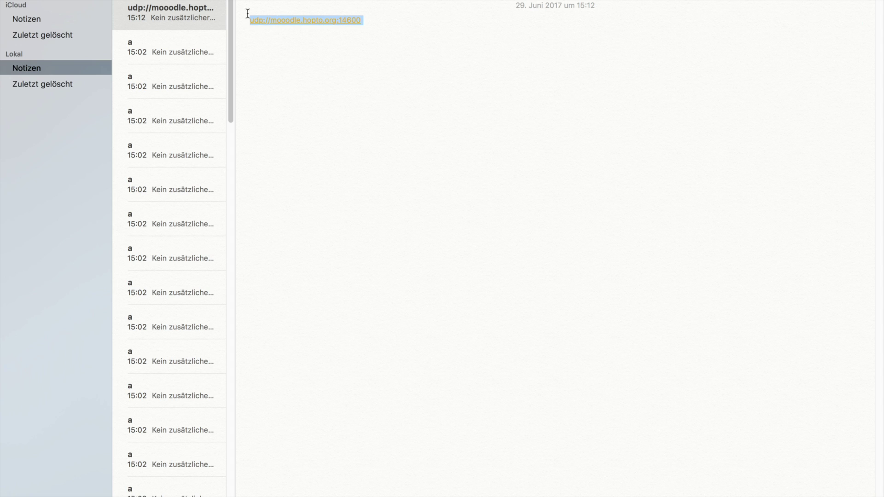
Add the example neighbor address Udp://thomas.hopto.org:14265 below the first address and select it.
click(291, 58)
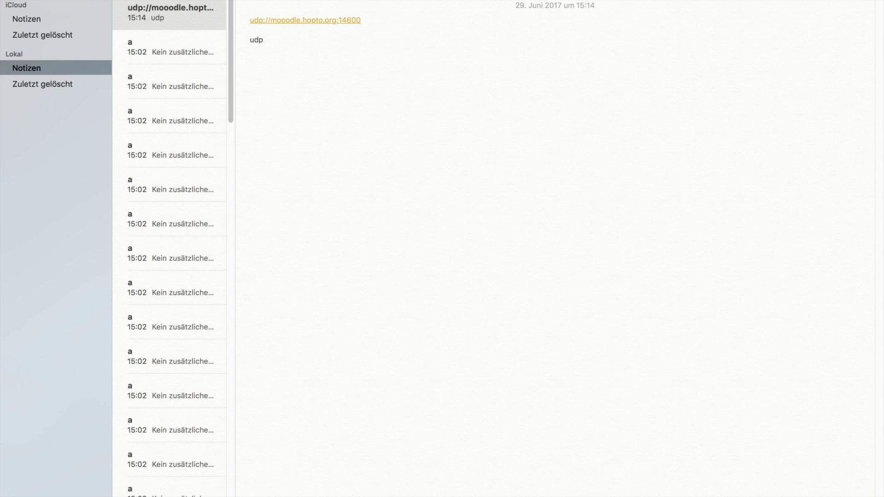
text(://)
key(Left)
key(Left)
key(Left)
key(BackSpace)
text(p)
key(Right)
key(Right)
key(Right)
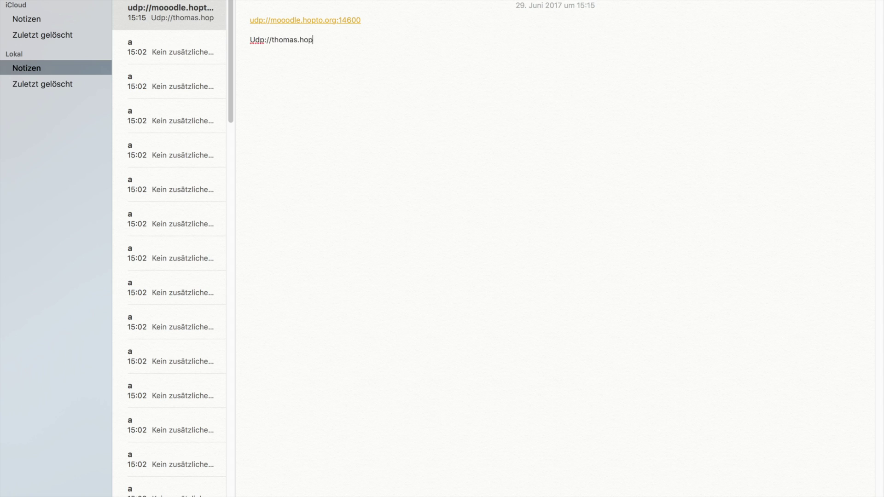
text(org:14265)
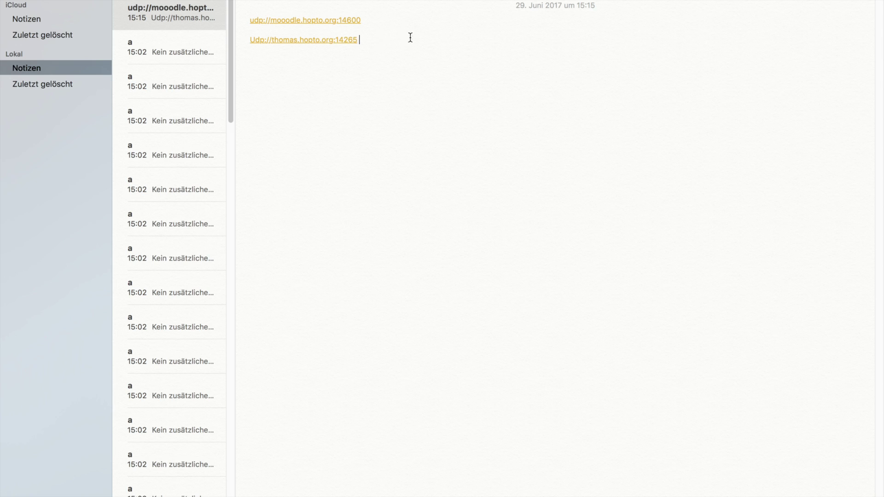
drag(375, 42, 228, 42)
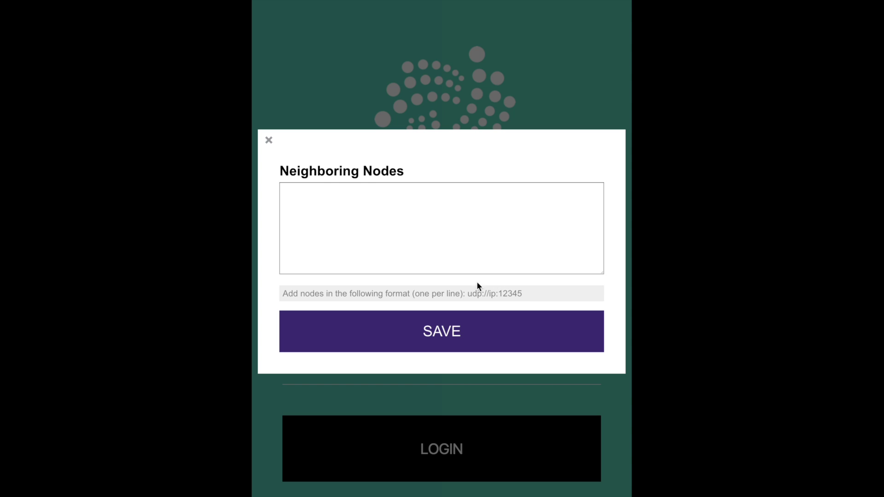
click(338, 217)
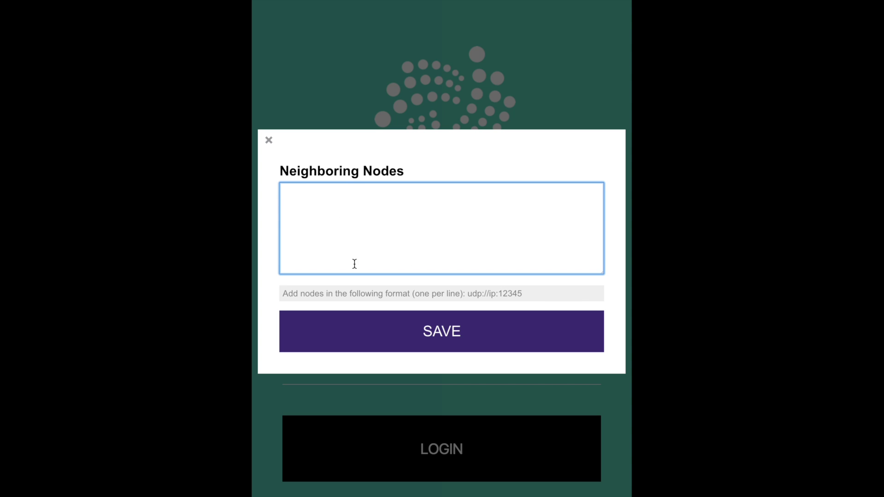
text(udp://thomas.hopto.org:14265)
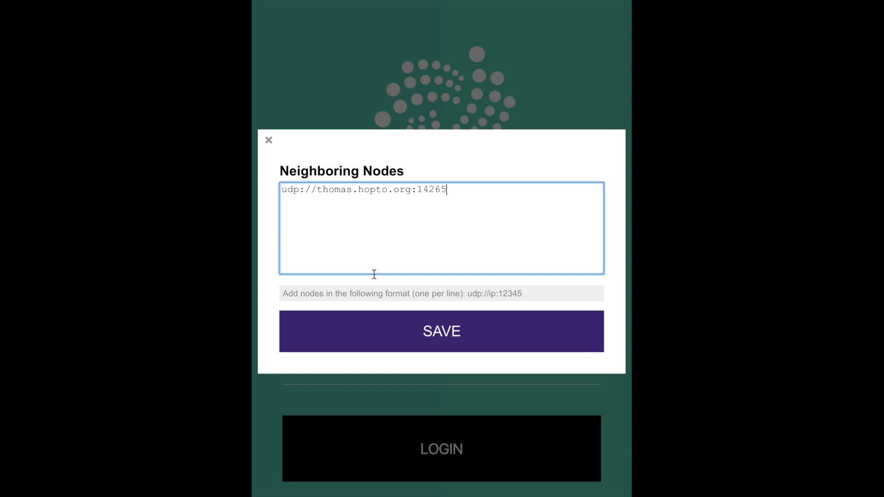
key(Return)
text(udp://172.88)
text(54:88)
click(452, 333)
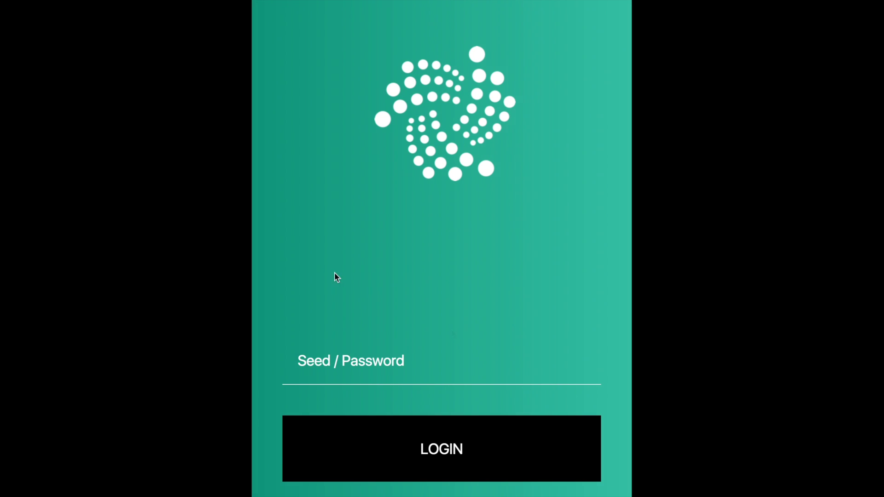
click(187, 0)
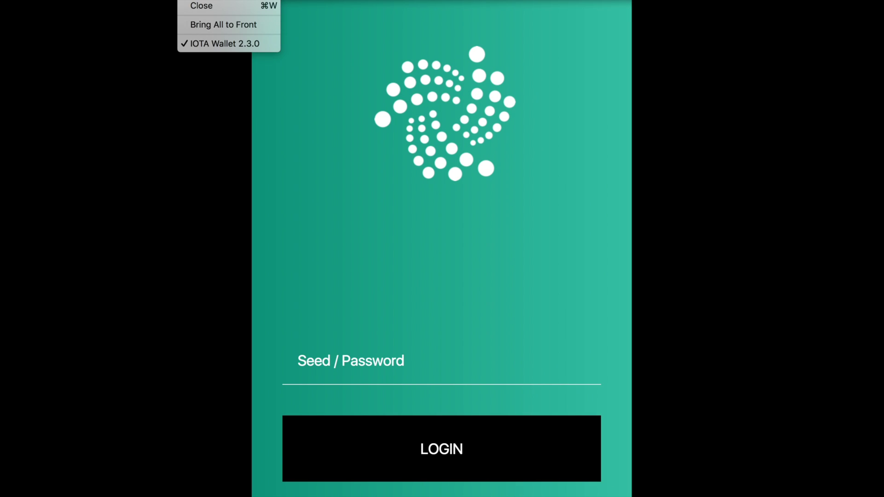
mouse_move(155, 0)
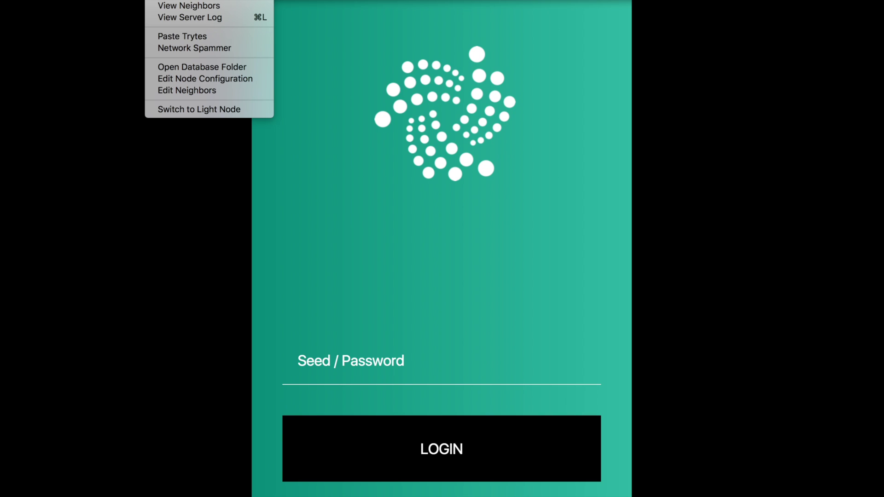
mouse_move(124, 0)
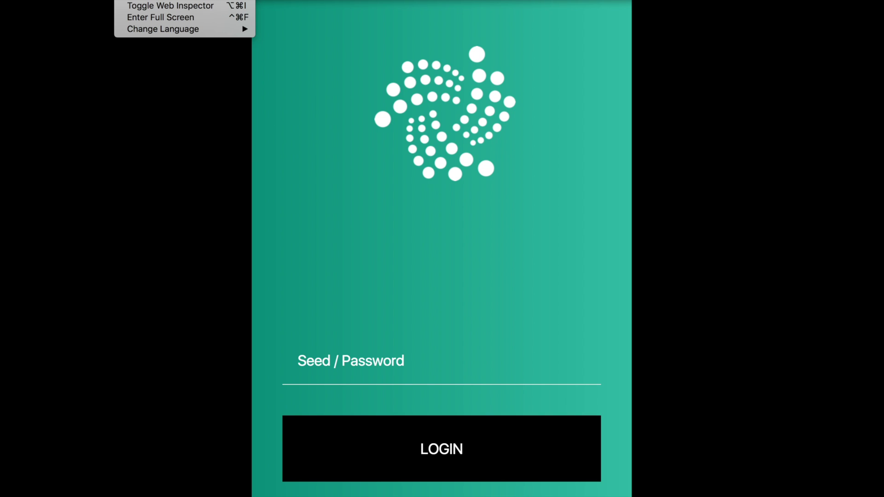
key(ctrl+super+f)
click(144, 1)
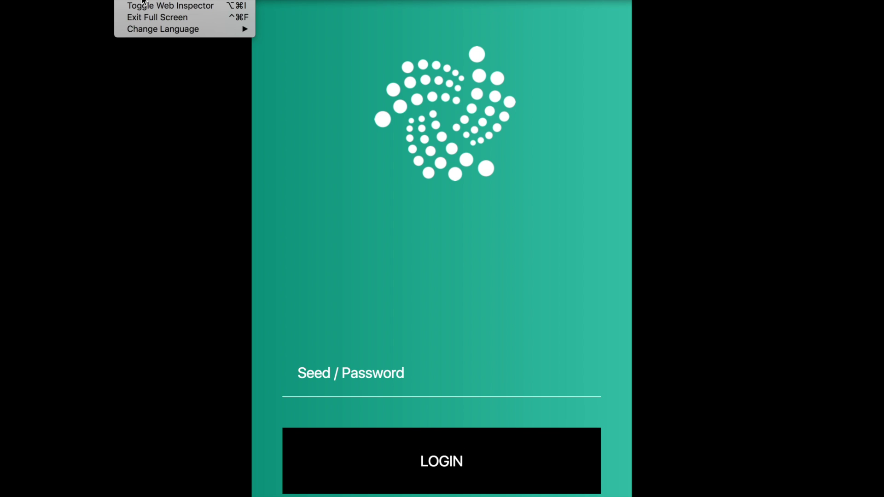
click(144, 1)
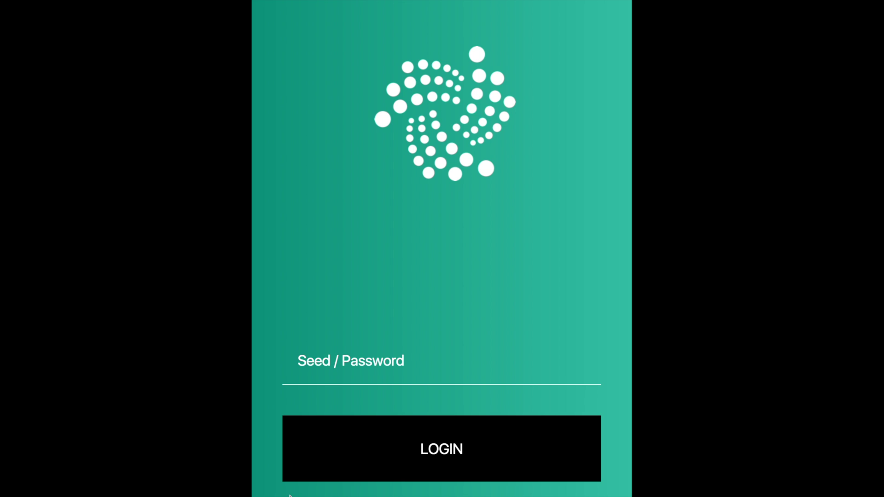
Activate the Seed / Password field for logging in to the wallet.
click(366, 359)
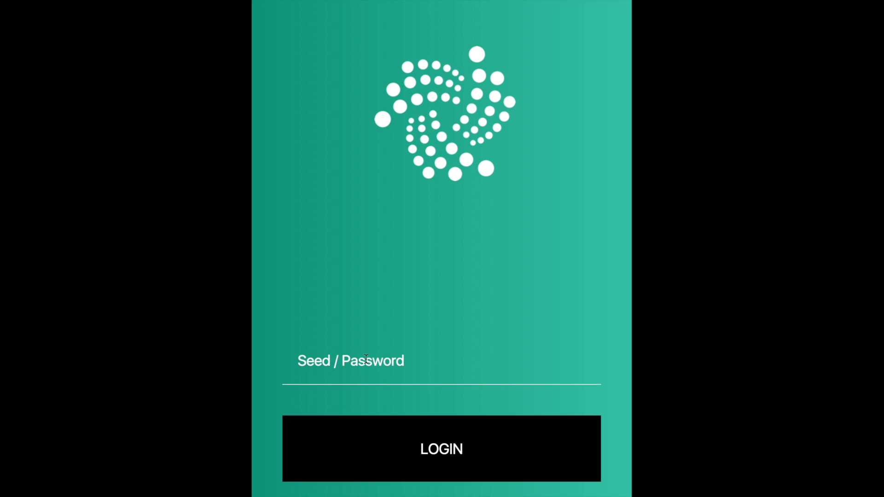